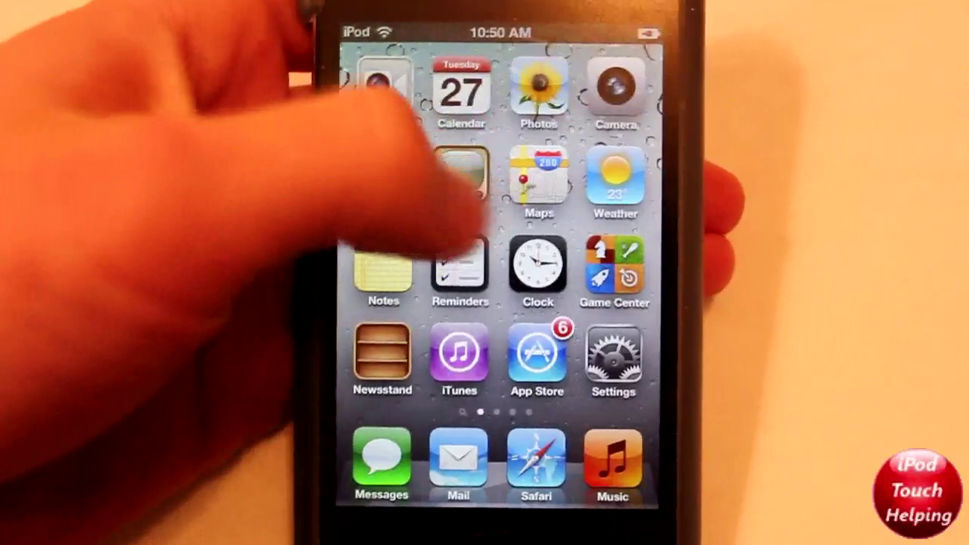
Step: Check the iPod's General > About page in Settings, confirming it runs iOS 5.0.1
{"action": "left_click_drag", "start_coordinate": [530, 197], "coordinate": [348, 182]}
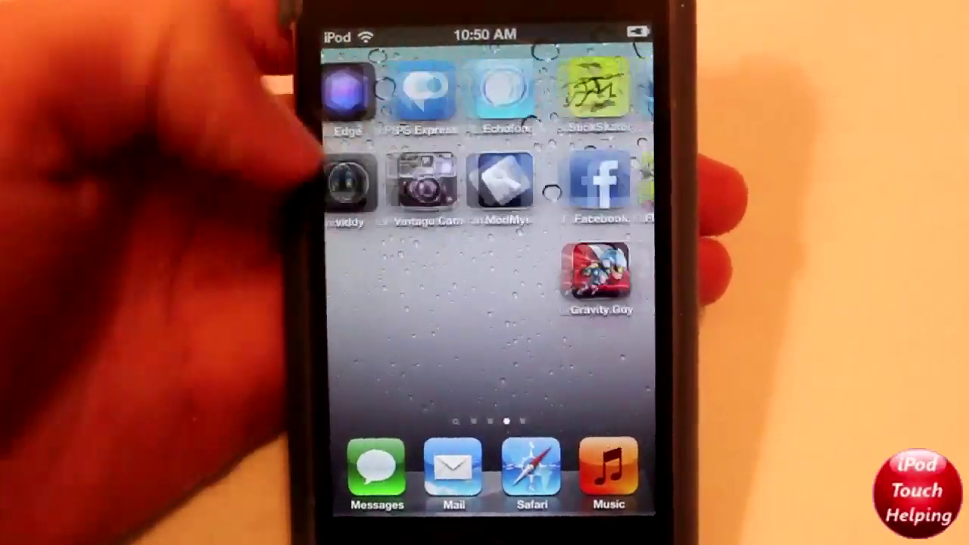
{"action": "mouse_move", "coordinate": [568, 189]}
{"action": "left_mouse_down"}
{"action": "mouse_move", "coordinate": [363, 189]}
{"action": "mouse_move", "coordinate": [583, 220]}
{"action": "left_mouse_up"}
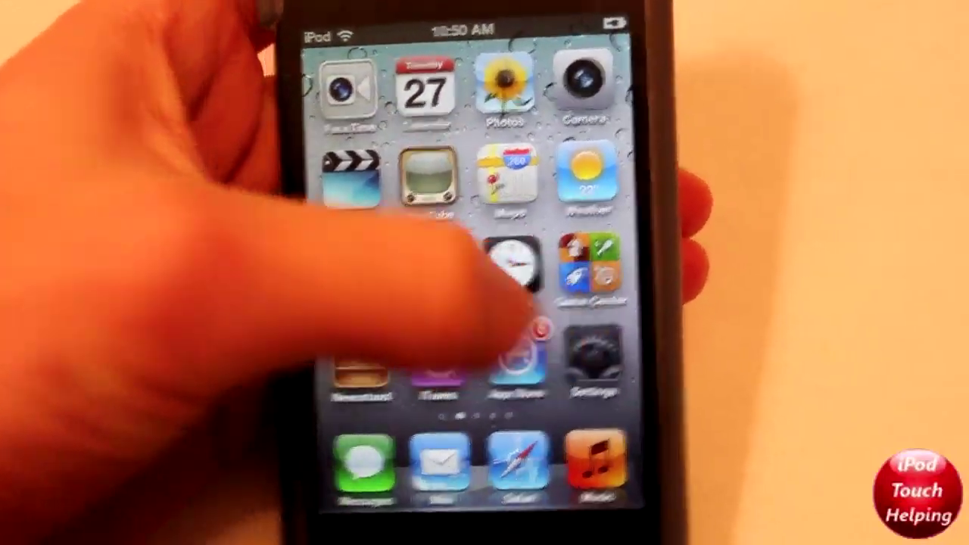
{"action": "left_click", "coordinate": [595, 360]}
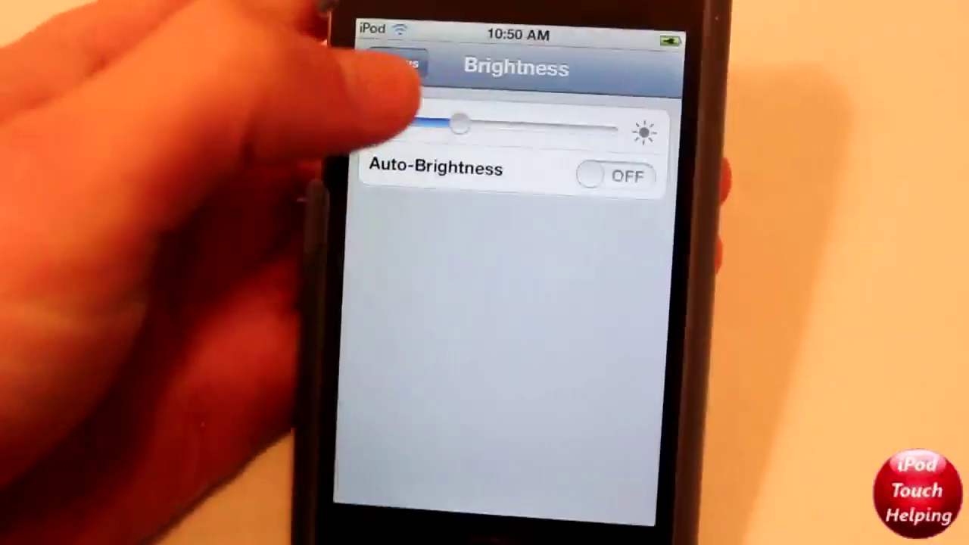
{"action": "left_click", "coordinate": [382, 65]}
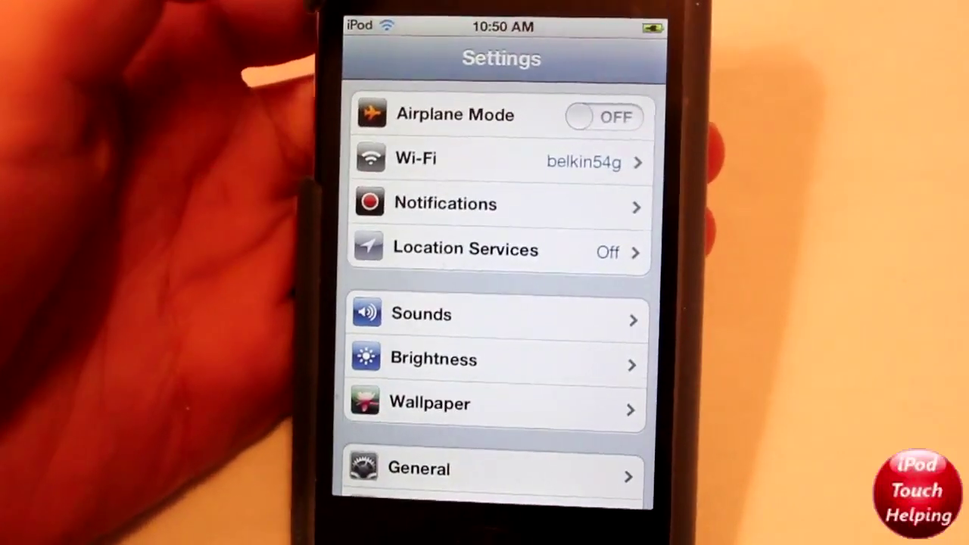
{"action": "scroll", "coordinate": [409, 193], "scroll_direction": "down", "scroll_amount": 3}
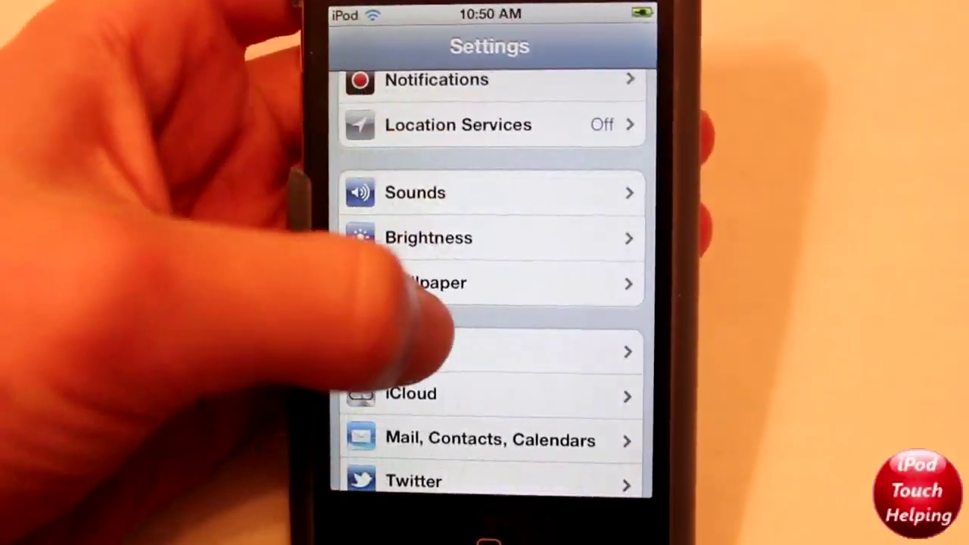
{"action": "left_click", "coordinate": [415, 353]}
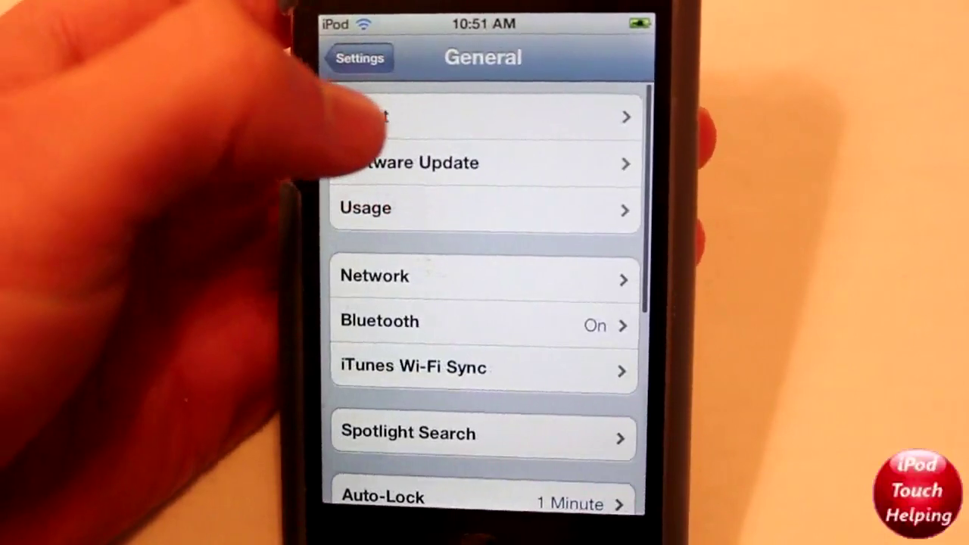
{"action": "left_click", "coordinate": [367, 114]}
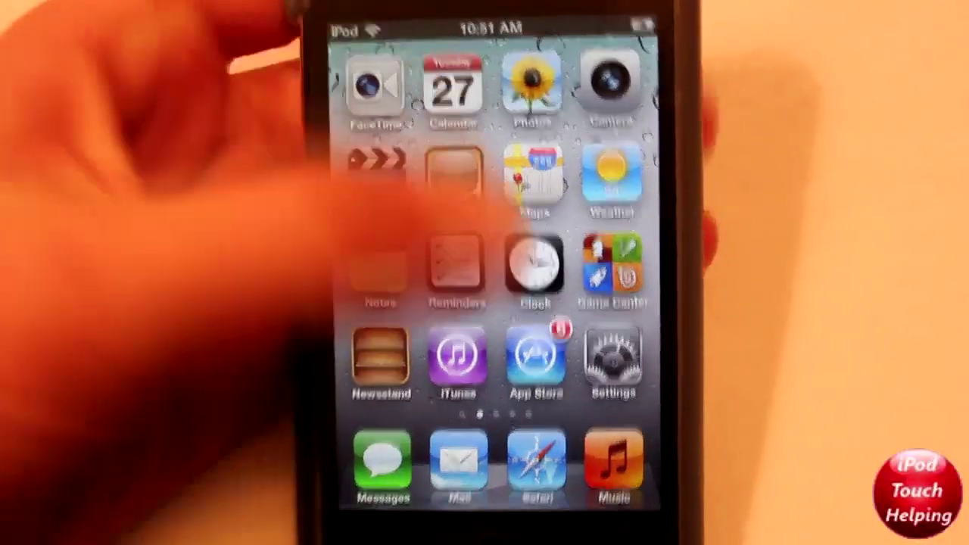
{"action": "left_click_drag", "start_coordinate": [531, 265], "coordinate": [325, 281]}
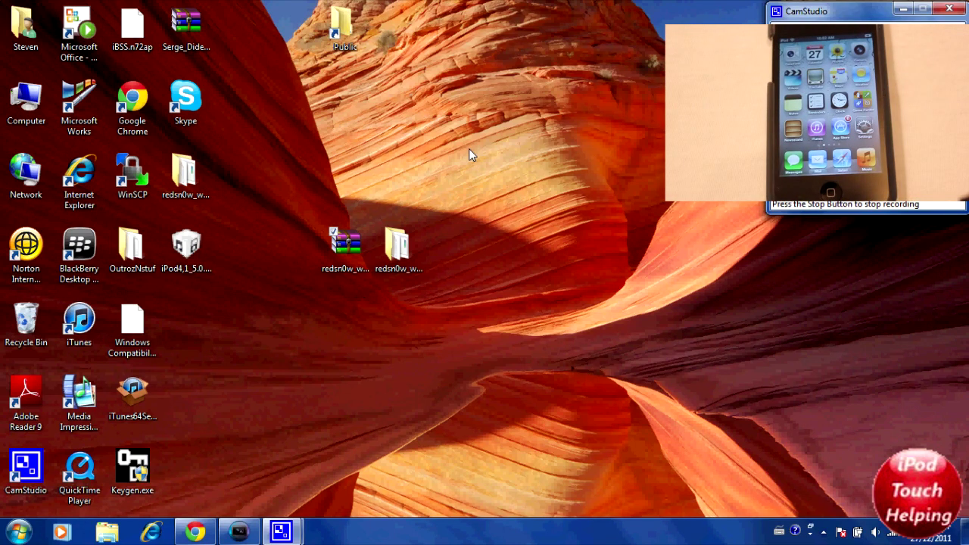
Step: Extract the redsn0w zip onto the desktop as the redsn0w_win_0.9.10b1 folder
{"action": "left_click", "coordinate": [343, 238]}
{"action": "left_click", "coordinate": [407, 267], "text": "ctrl"}
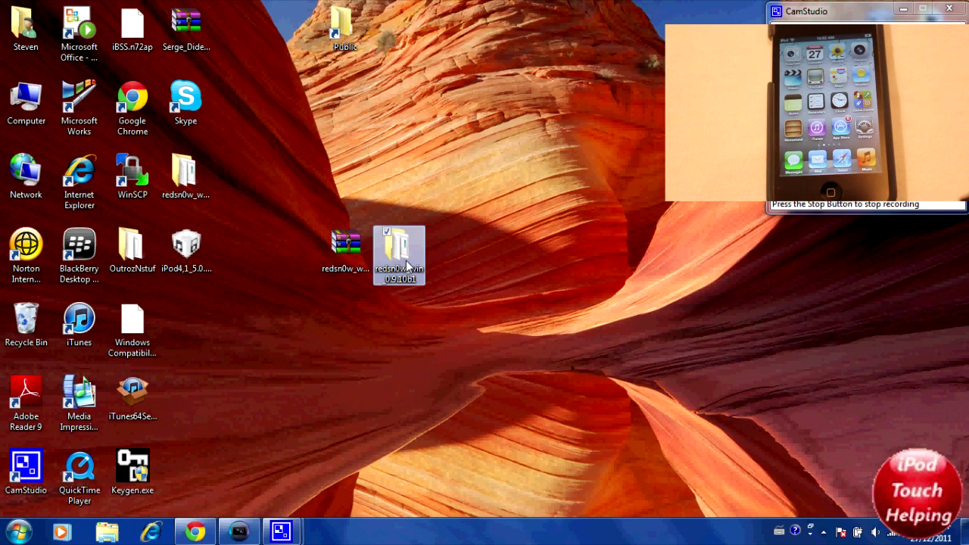
{"action": "left_click", "coordinate": [359, 262]}
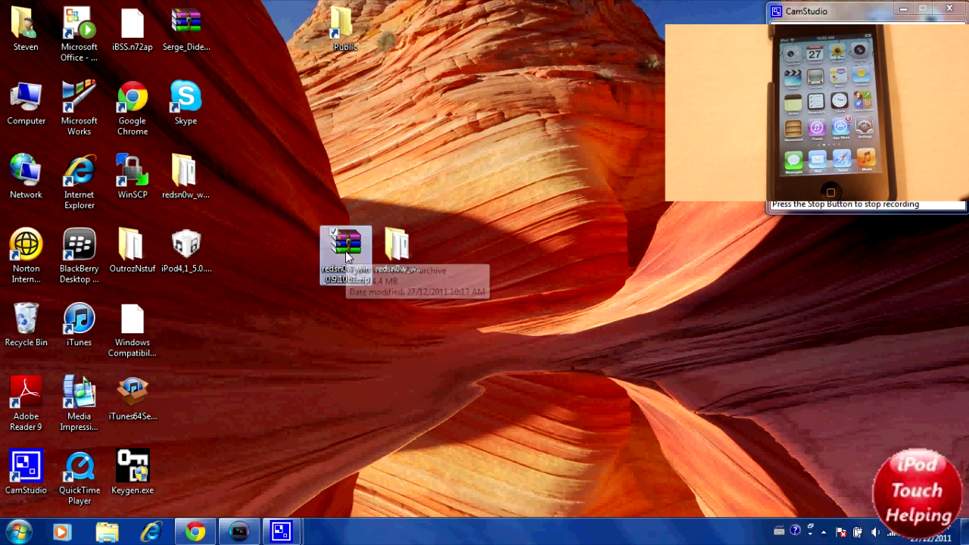
{"action": "right_click", "coordinate": [345, 251]}
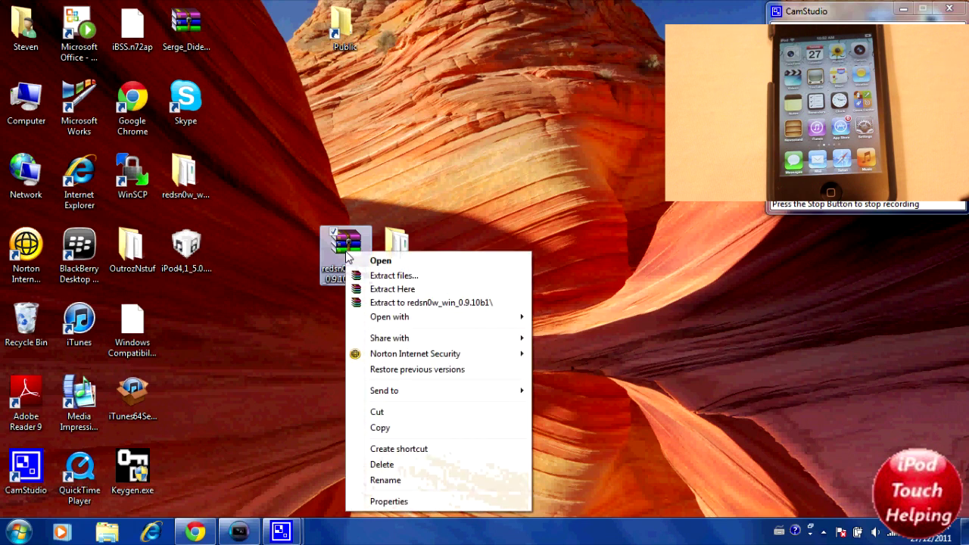
{"action": "left_click", "coordinate": [436, 291]}
{"action": "left_click", "coordinate": [412, 248]}
Step: Set redsn0w.exe to run in Windows XP (Service Pack 3) compatibility mode
{"action": "double_click", "coordinate": [412, 272]}
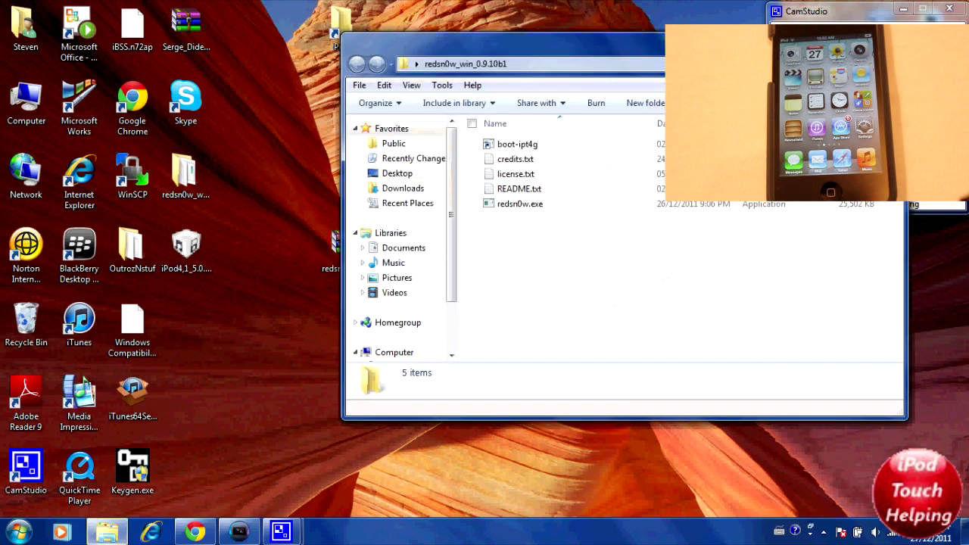
{"action": "mouse_move", "coordinate": [519, 204]}
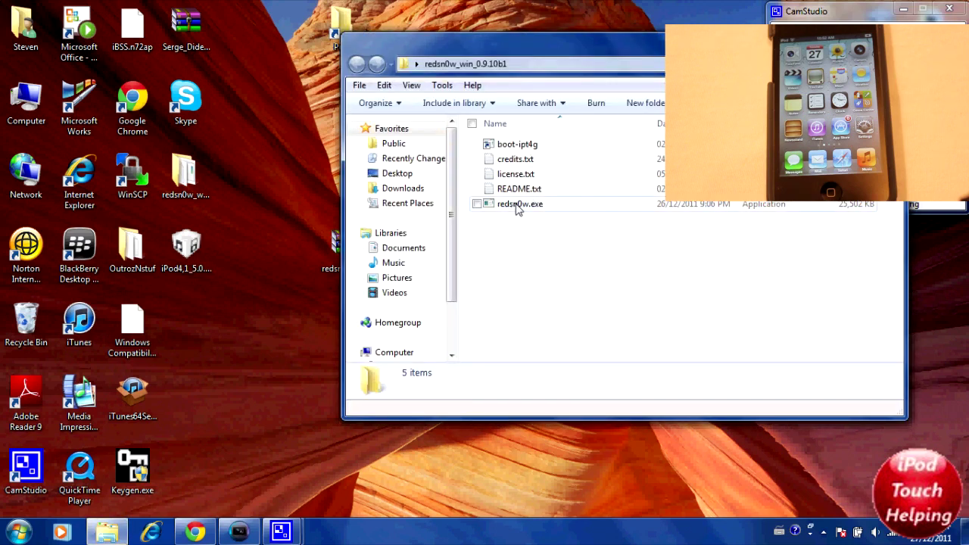
{"action": "right_click", "coordinate": [505, 208]}
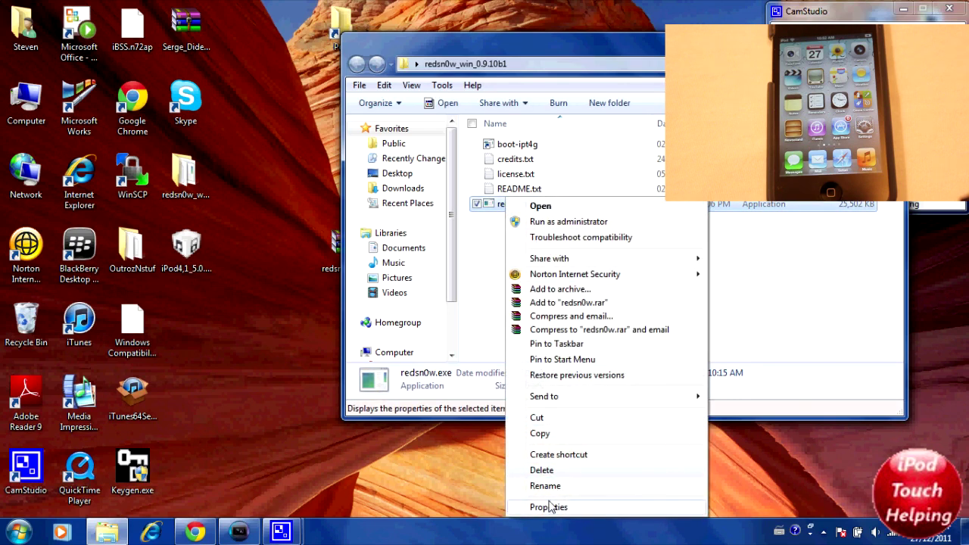
{"action": "left_click", "coordinate": [553, 507]}
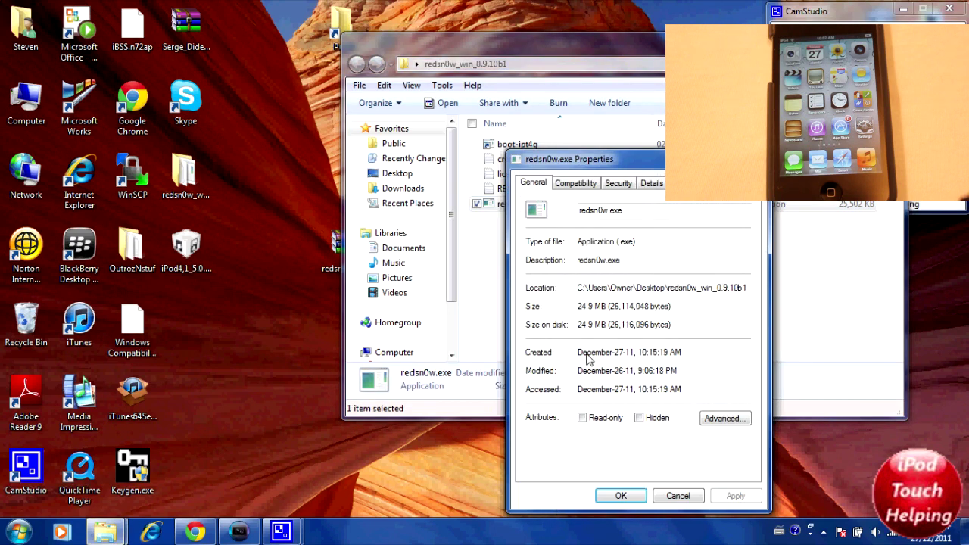
{"action": "left_click_drag", "start_coordinate": [613, 165], "coordinate": [594, 73]}
{"action": "left_click", "coordinate": [555, 91]}
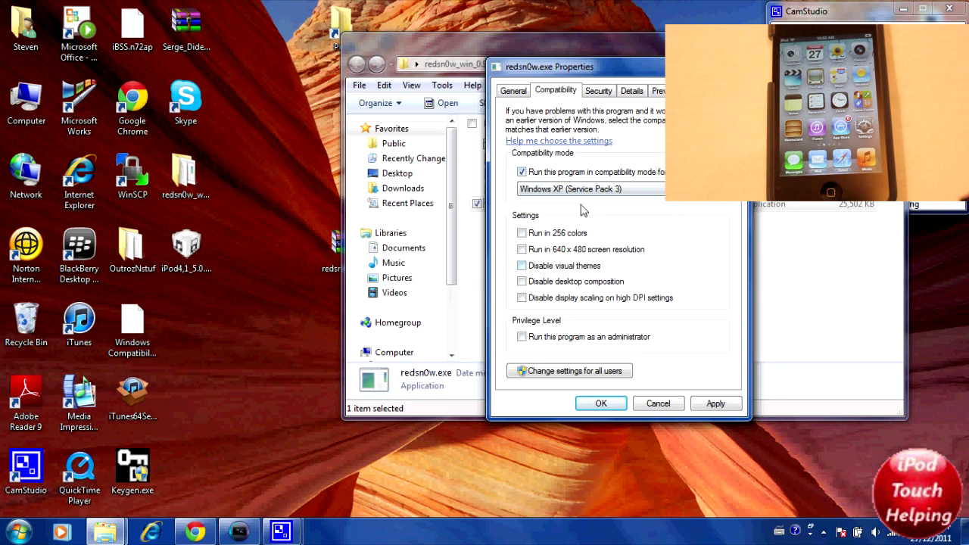
{"action": "left_click", "coordinate": [590, 405]}
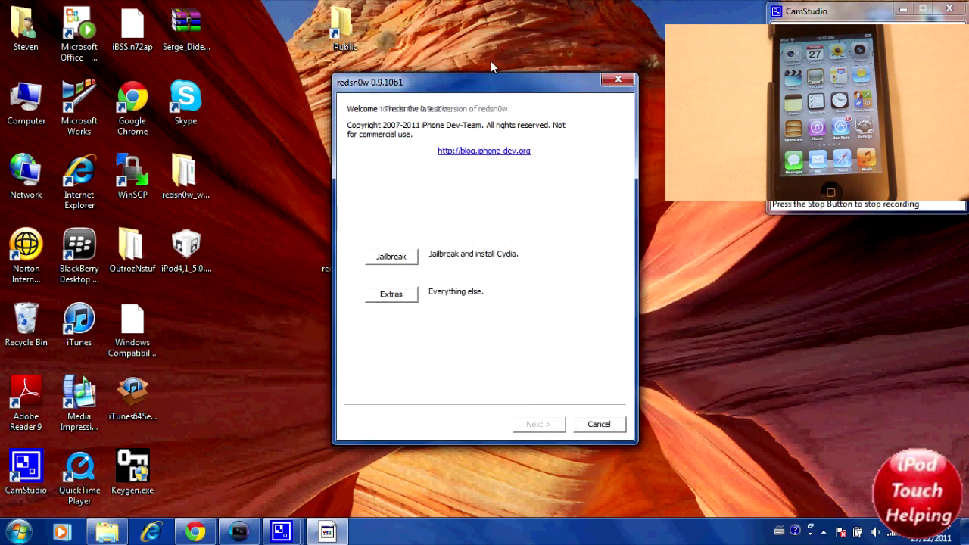
Step: Move the redsn0w 0.9.10b1 welcome window up and to the left
{"action": "left_click_drag", "start_coordinate": [485, 85], "coordinate": [384, 50]}
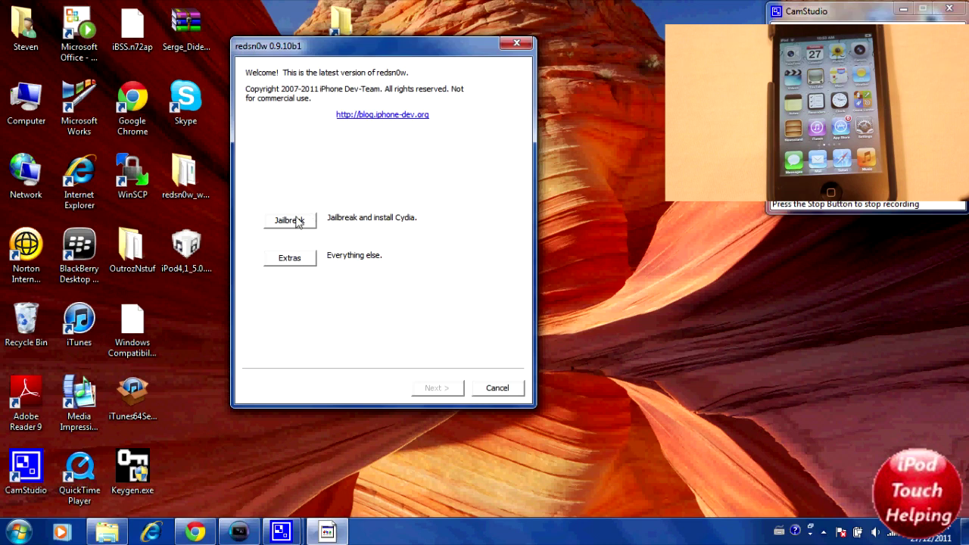
Step: Start redsn0w's Jailbreak wizard to jailbreak the iPod and install Cydia
{"action": "left_click", "coordinate": [296, 220]}
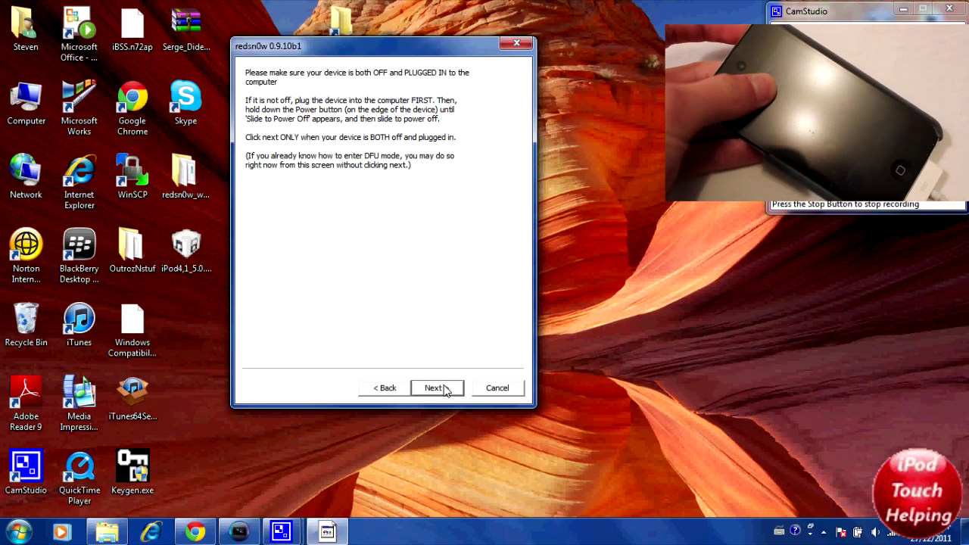
Step: Confirm the iPod is powered off and plugged in to proceed to DFU mode
{"action": "left_click", "coordinate": [437, 387]}
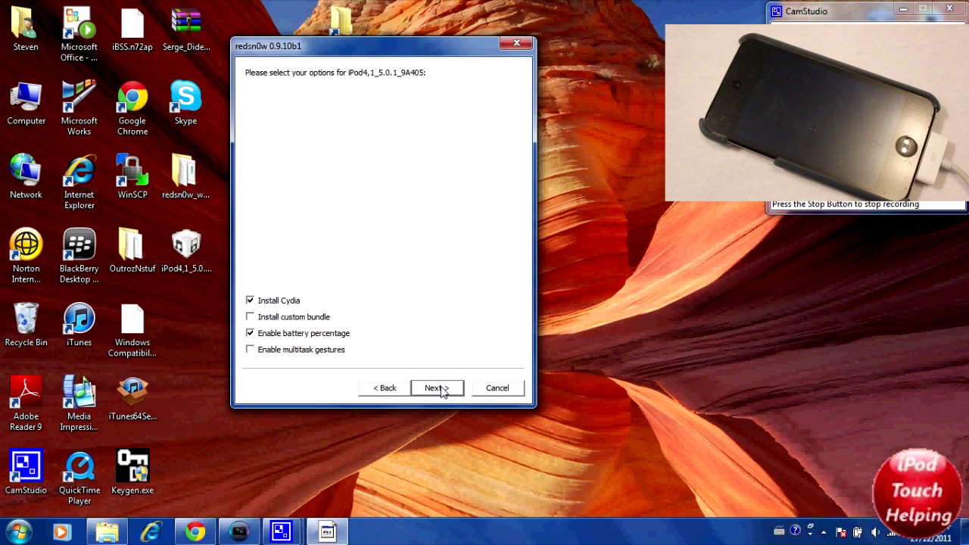
Step: Run the jailbreak with Install Cydia and Enable battery percentage selected
{"action": "left_click", "coordinate": [442, 389]}
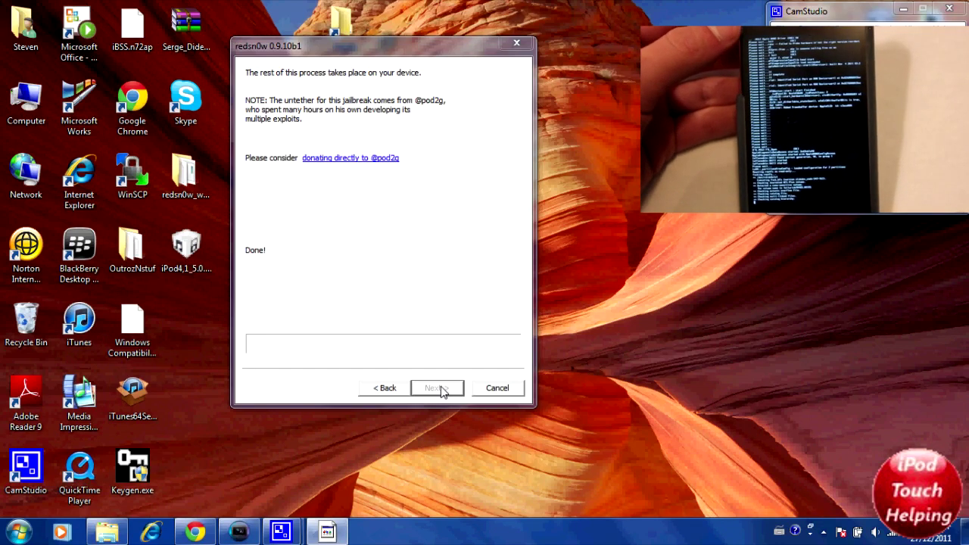
Step: Close the redsn0w window after it reports Done
{"action": "left_click", "coordinate": [515, 45]}
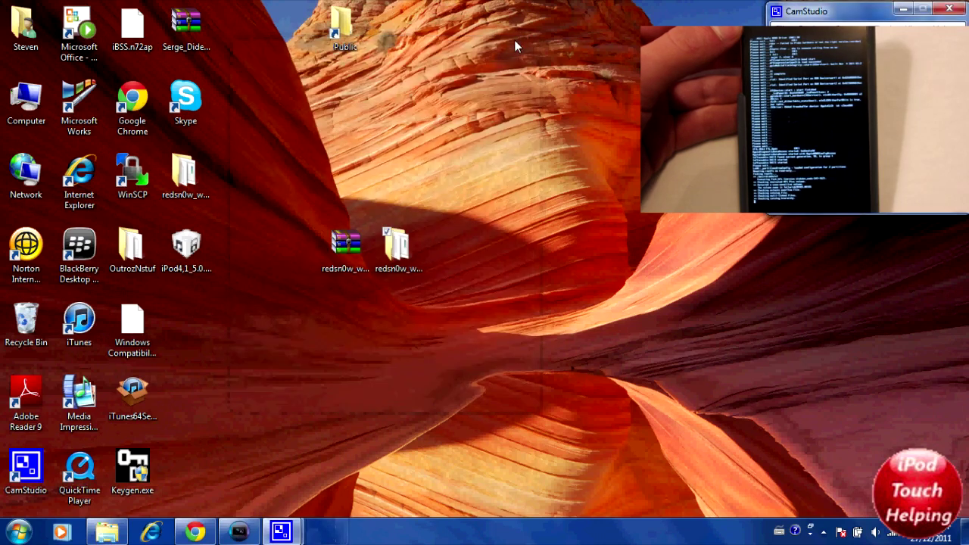